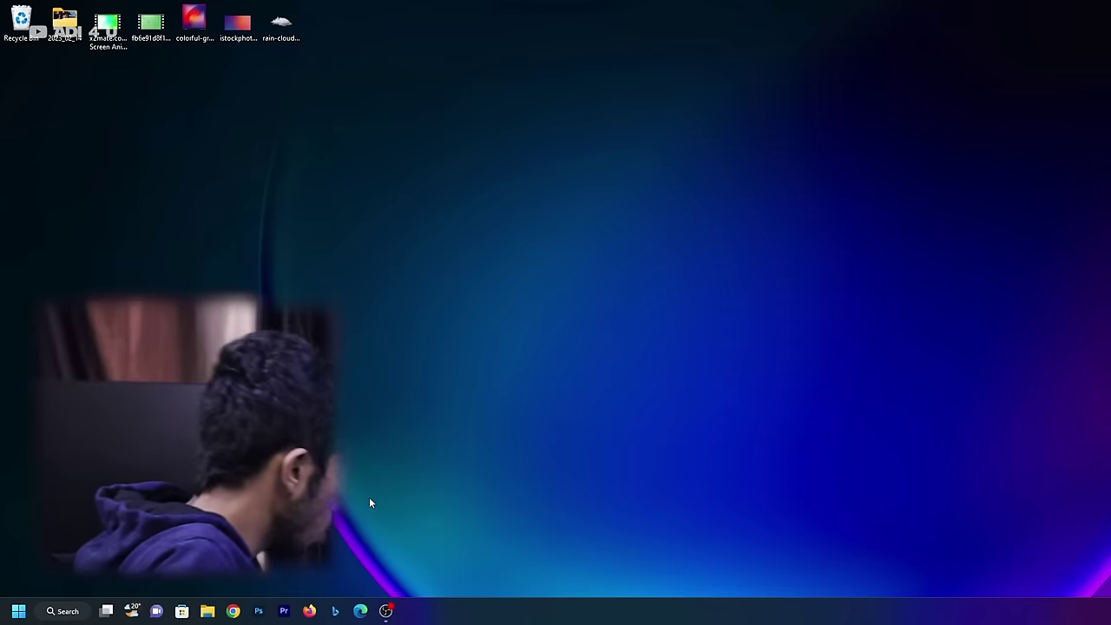
- Google 'download windows 10' in Chrome, then change the query to 'download windows 11'
{"action": "left_click", "coordinate": [232, 612]}
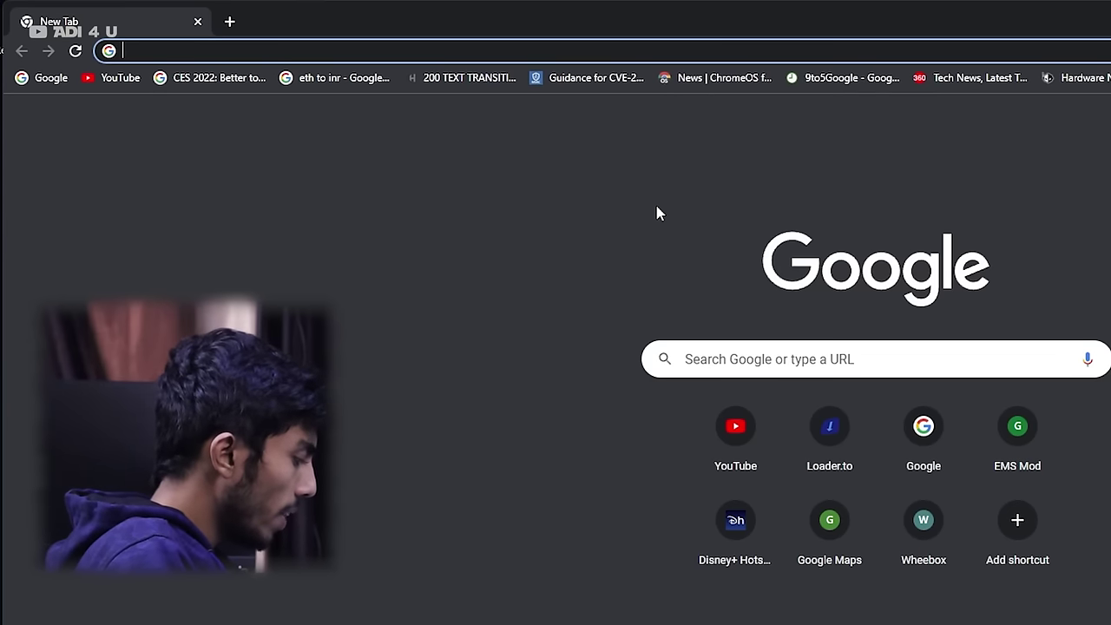
{"action": "type", "text": "download wi"}
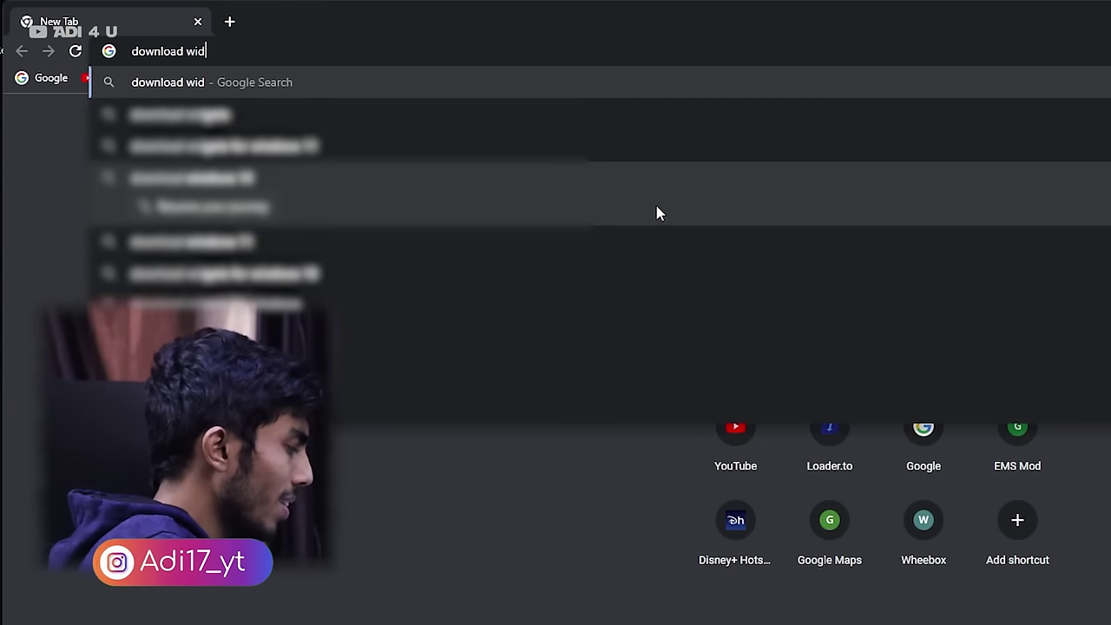
{"action": "type", "text": "ndows"}
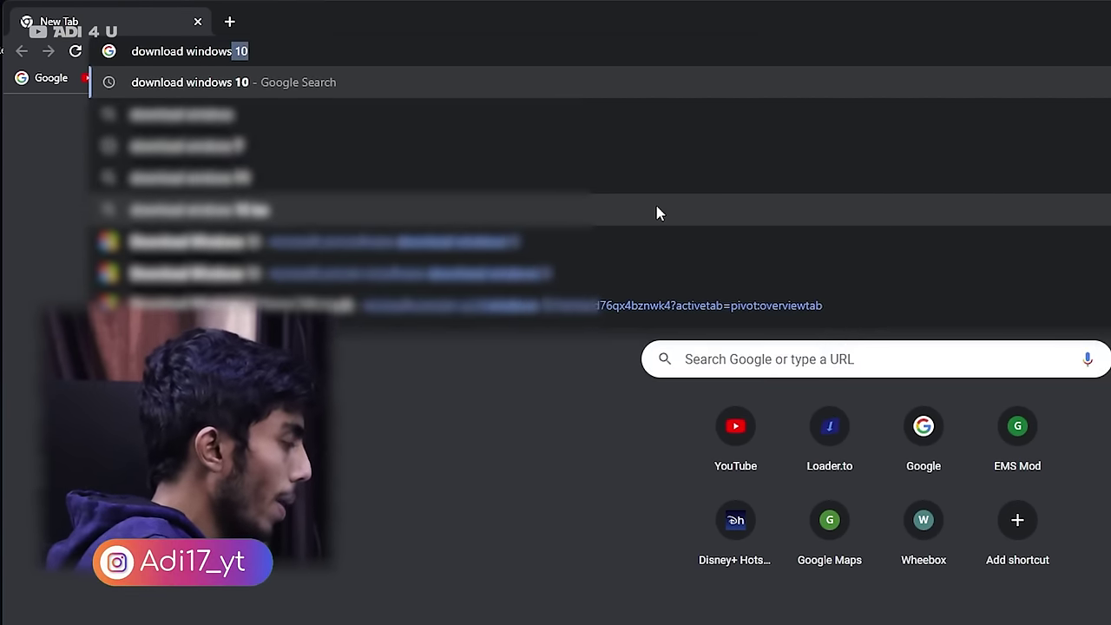
{"action": "key", "text": "Return"}
{"action": "left_click", "coordinate": [378, 110]}
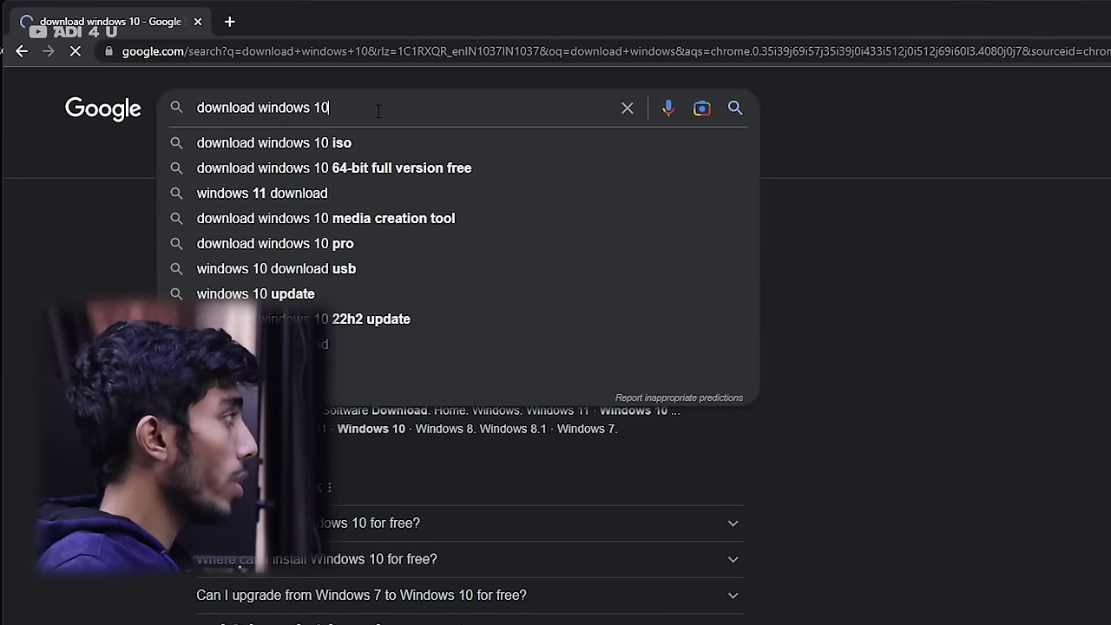
{"action": "key", "text": "BackSpace"}
{"action": "type", "text": "1"}
{"action": "key", "text": "Return"}
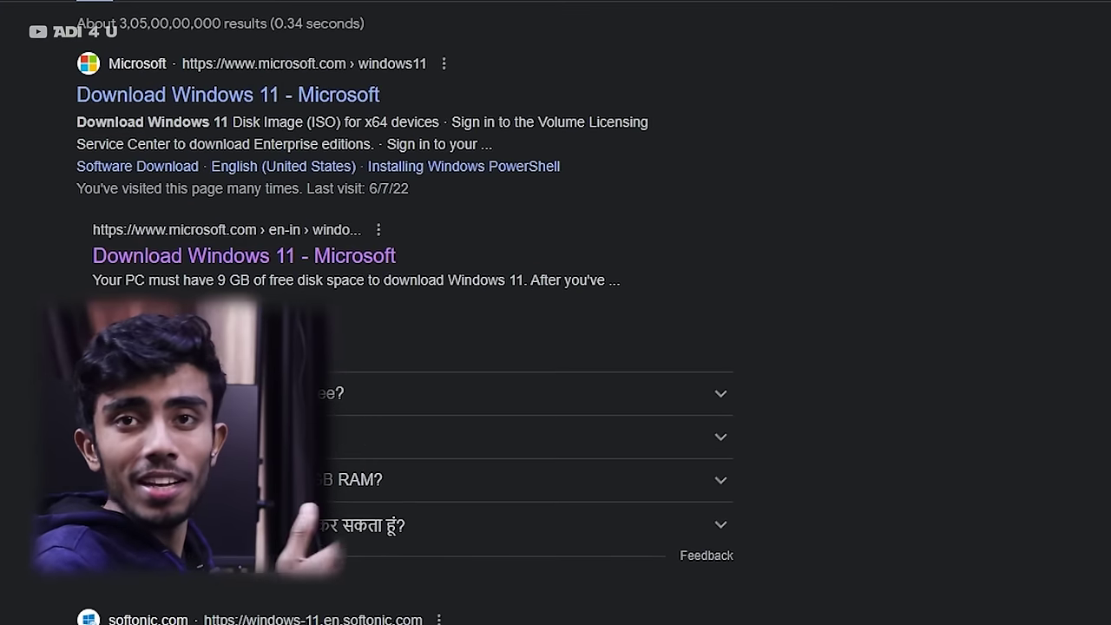
- Open Microsoft's Windows 11 download page and expand, then collapse, the Installation Assistant requirements
{"action": "left_click", "coordinate": [310, 100]}
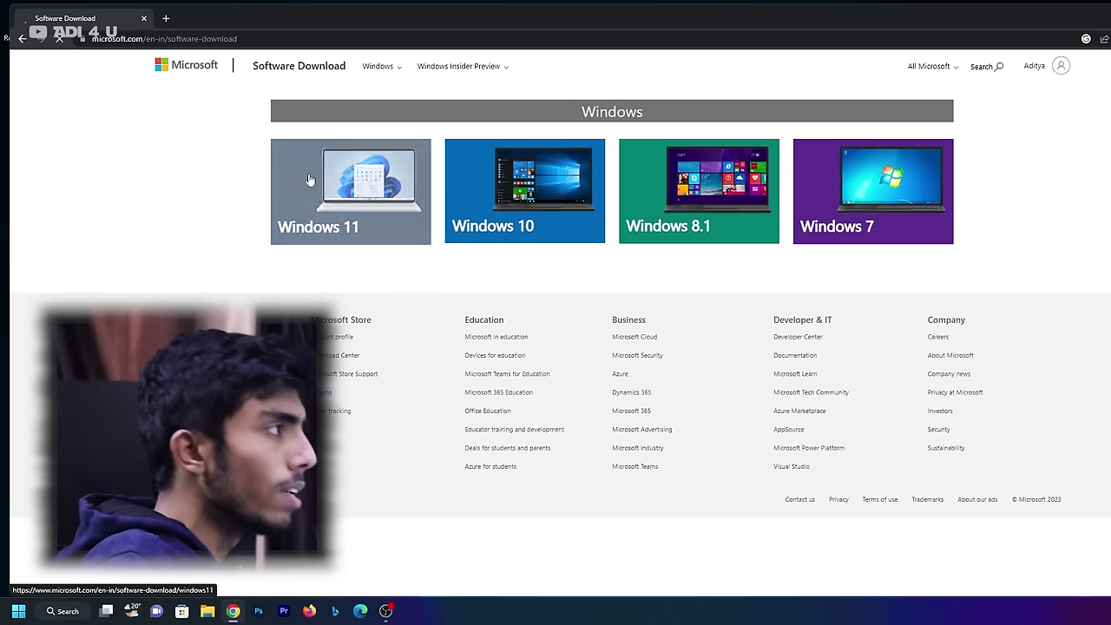
{"action": "left_click", "coordinate": [314, 230]}
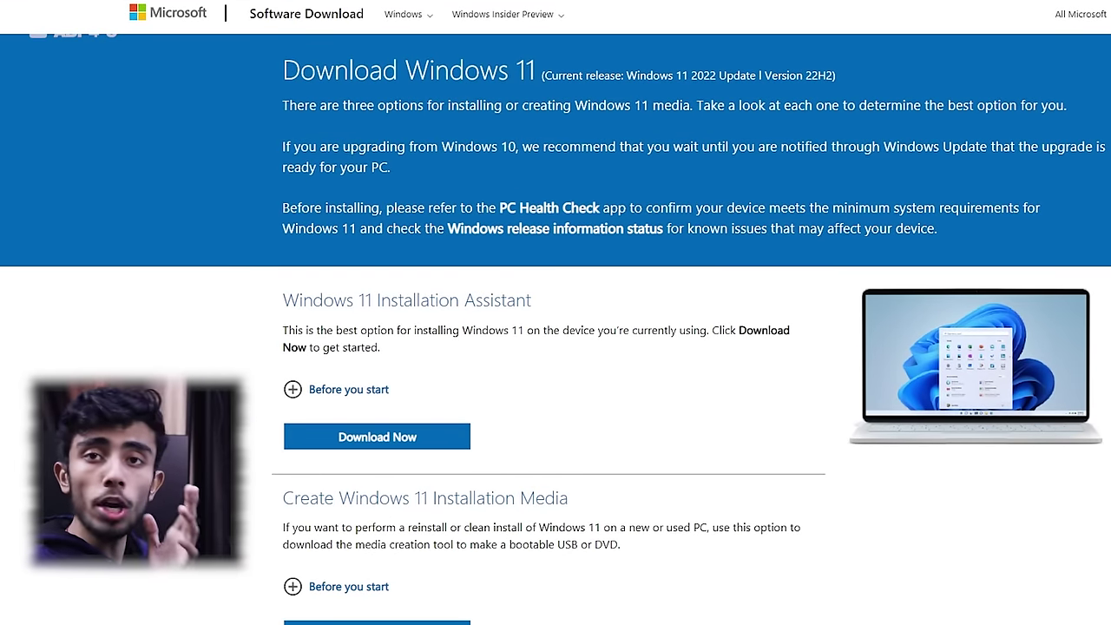
{"action": "left_click", "coordinate": [521, 25]}
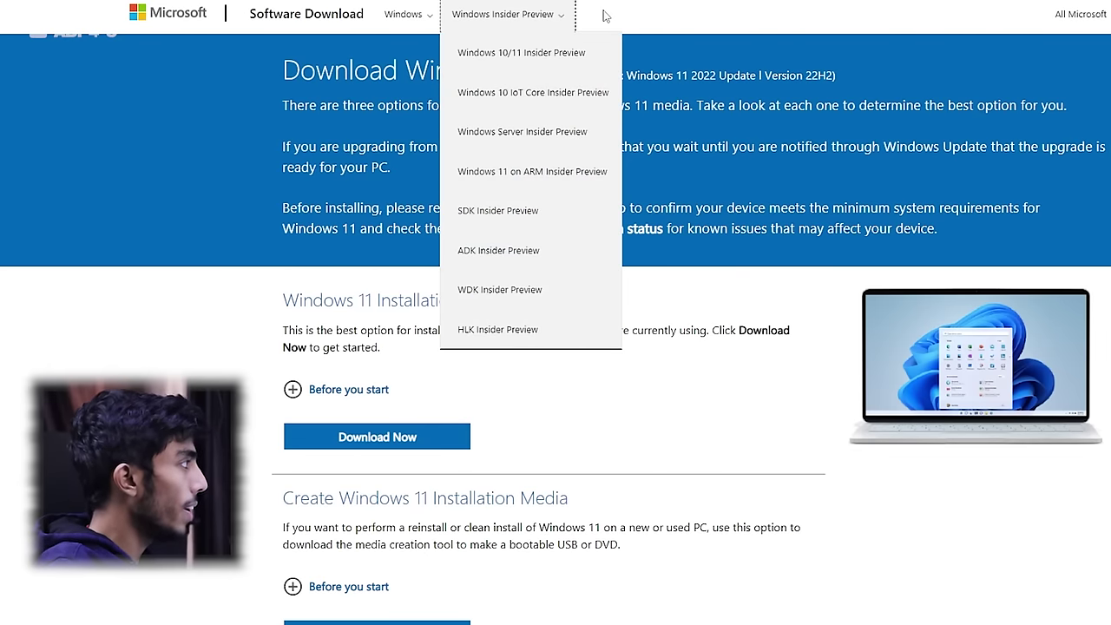
{"action": "left_click", "coordinate": [599, 388]}
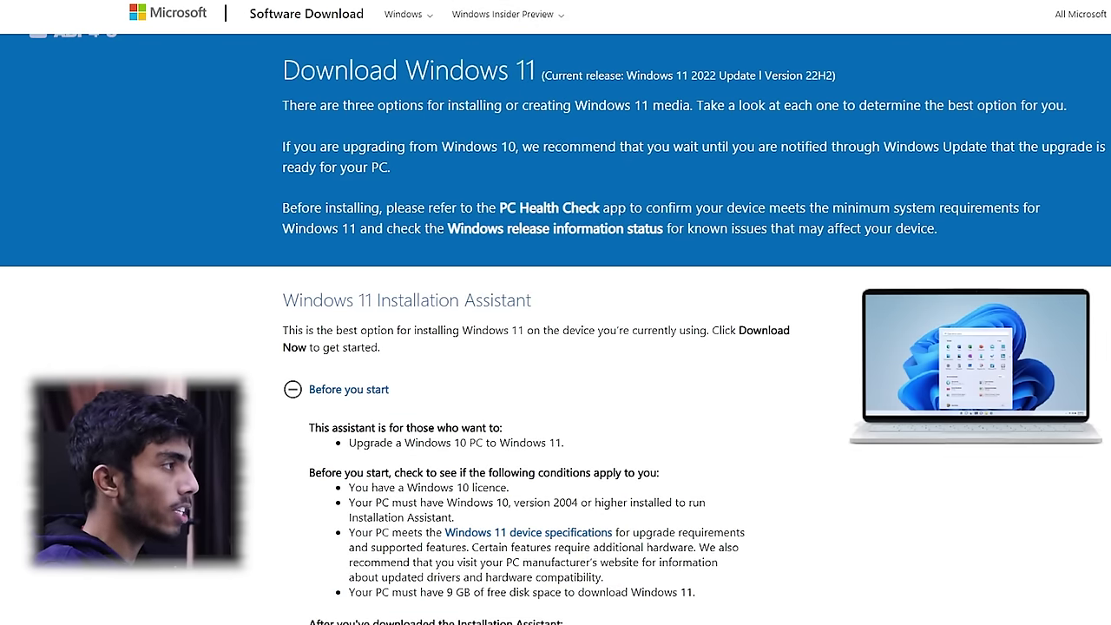
{"action": "scroll", "coordinate": [359, 199], "scroll_direction": "down", "scroll_amount": 3}
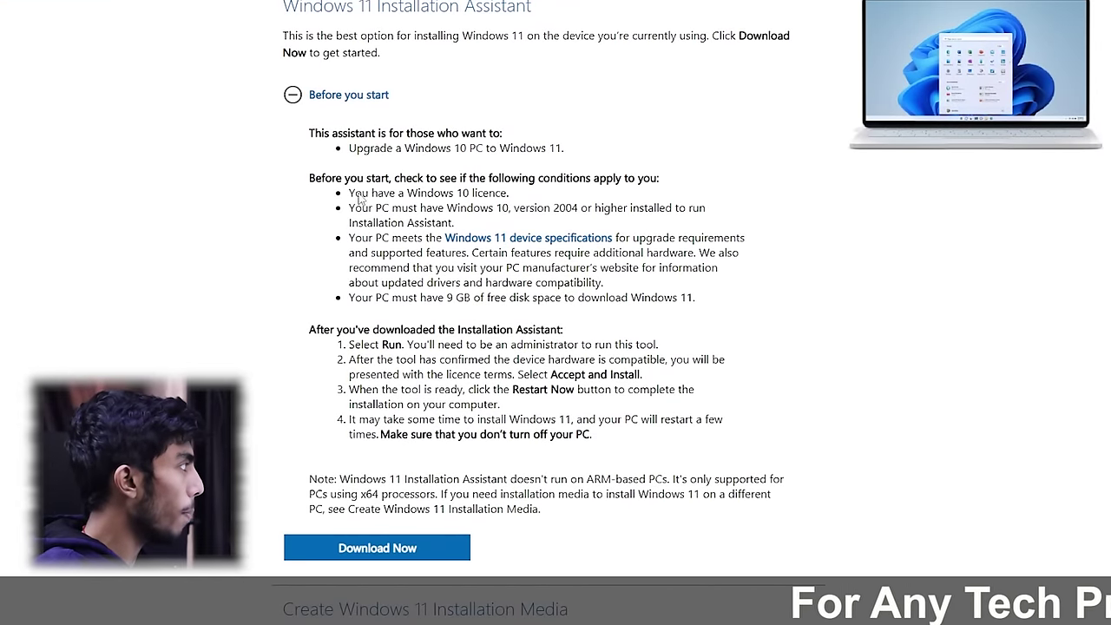
{"action": "left_click", "coordinate": [382, 95]}
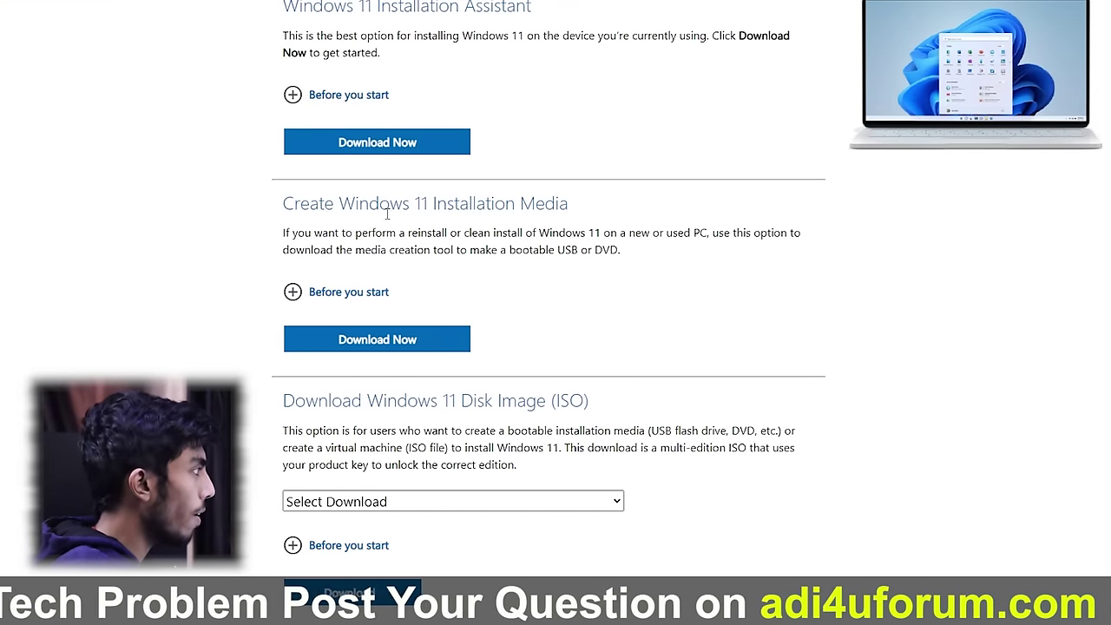
- Download the Windows 11 media creation tool, saving mediacreationtool.exe to the desktop
{"action": "left_click", "coordinate": [385, 341]}
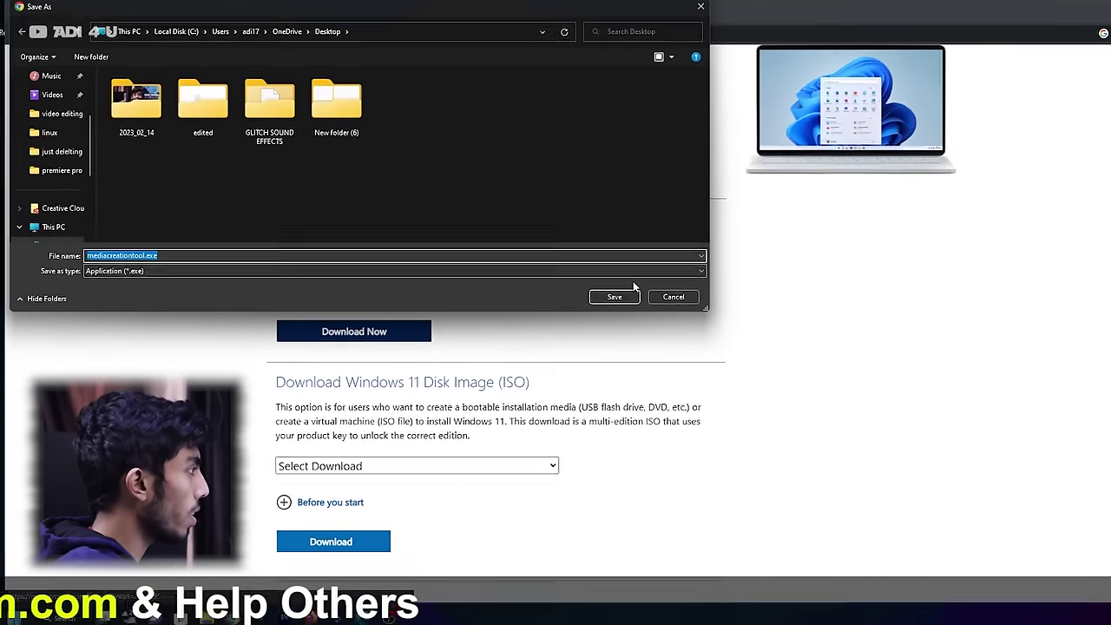
{"action": "left_click", "coordinate": [613, 296]}
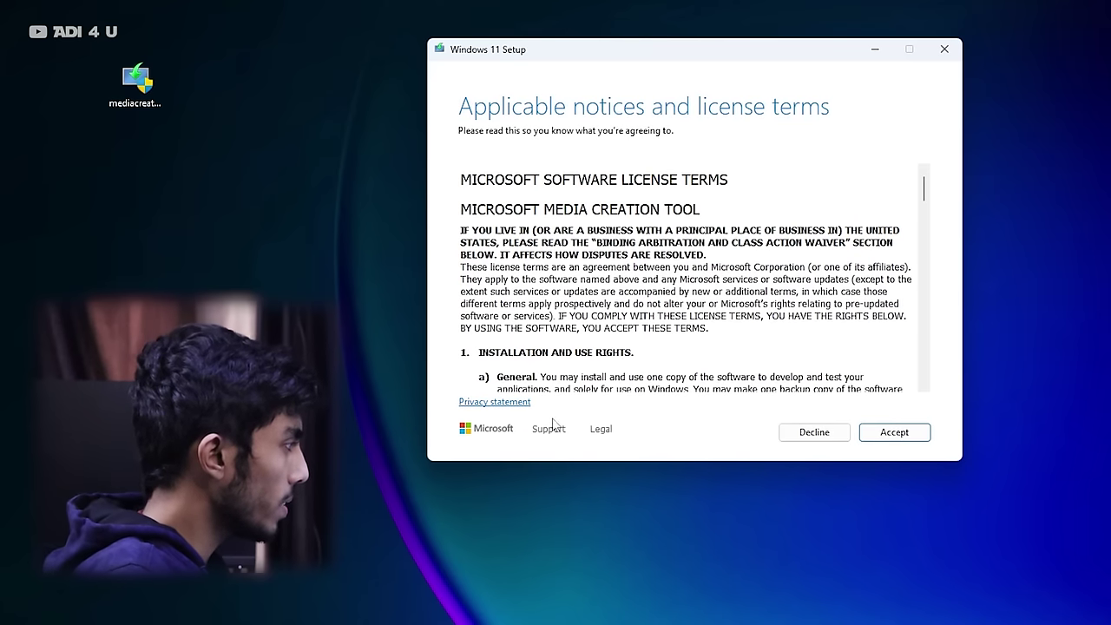
- Accept the license, keep English (United States) and Windows 11, and target USB drive ESD-USB (G:)
{"action": "left_click", "coordinate": [878, 439]}
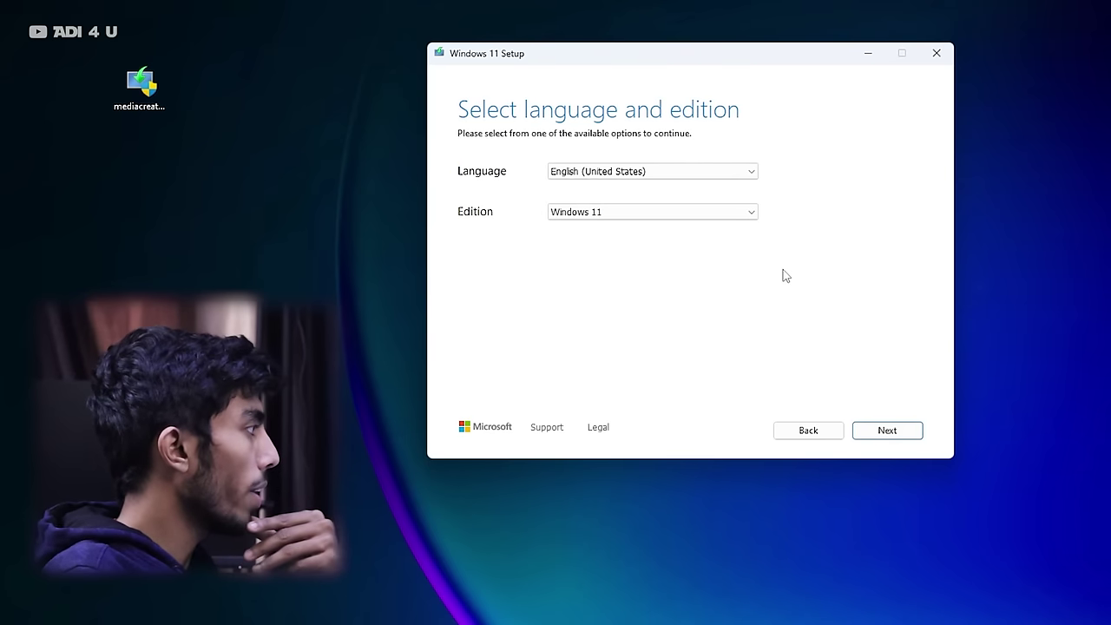
{"action": "left_click", "coordinate": [883, 432]}
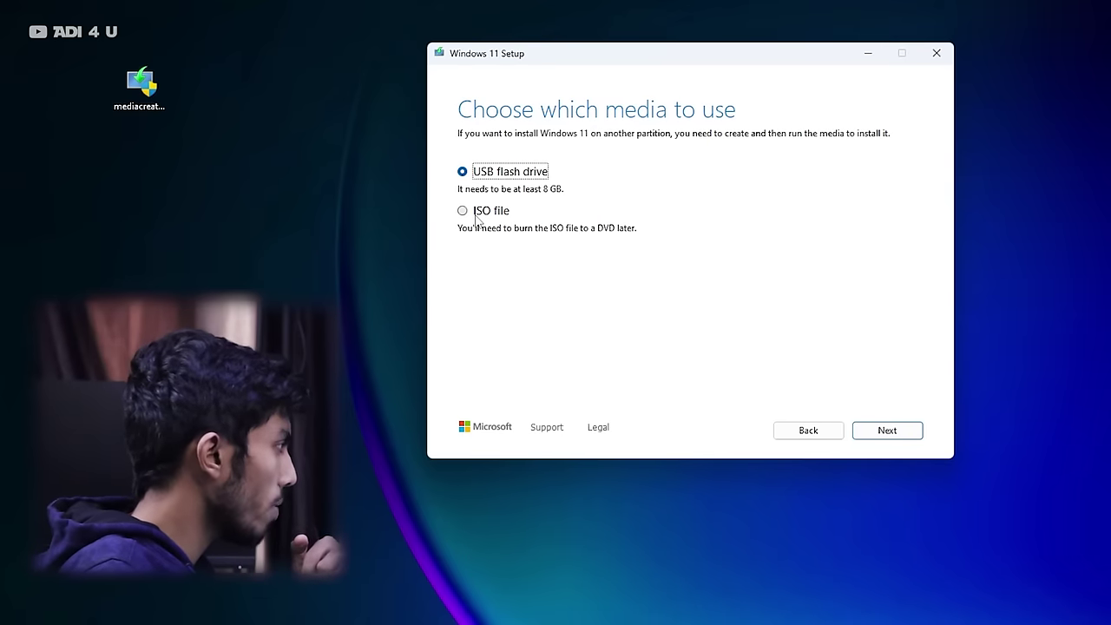
{"action": "left_click", "coordinate": [901, 432]}
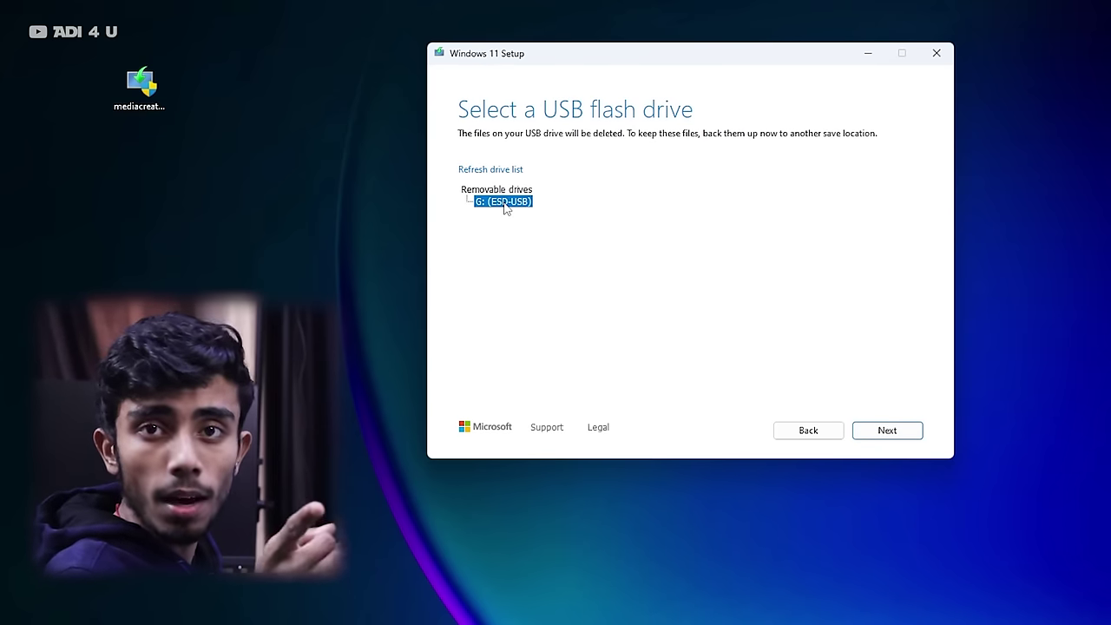
{"action": "left_click", "coordinate": [900, 438]}
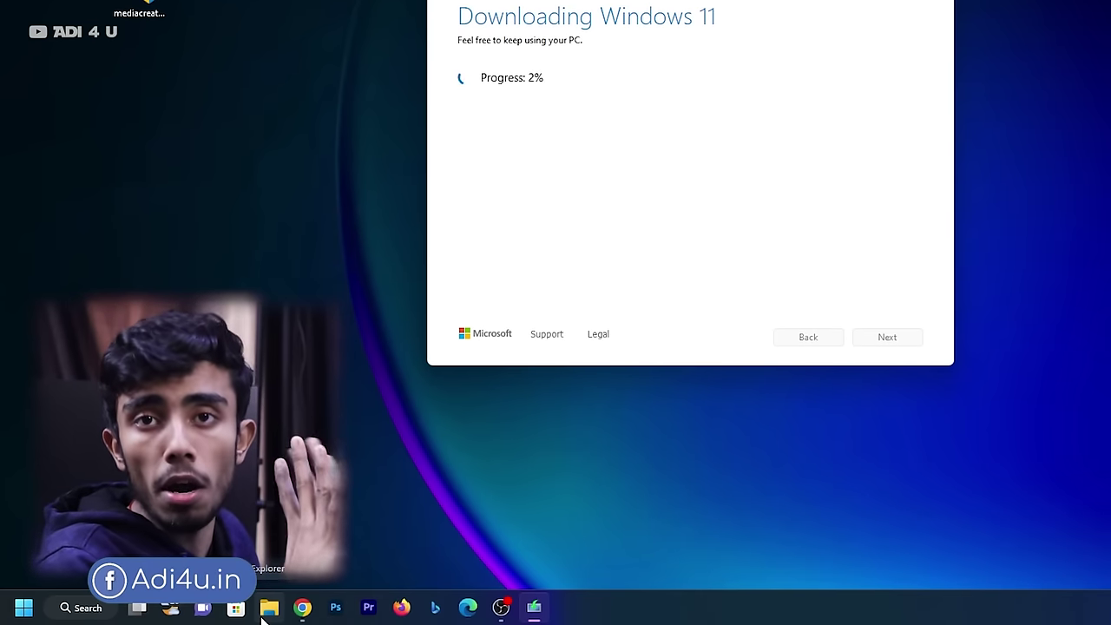
{"action": "left_click", "coordinate": [268, 607]}
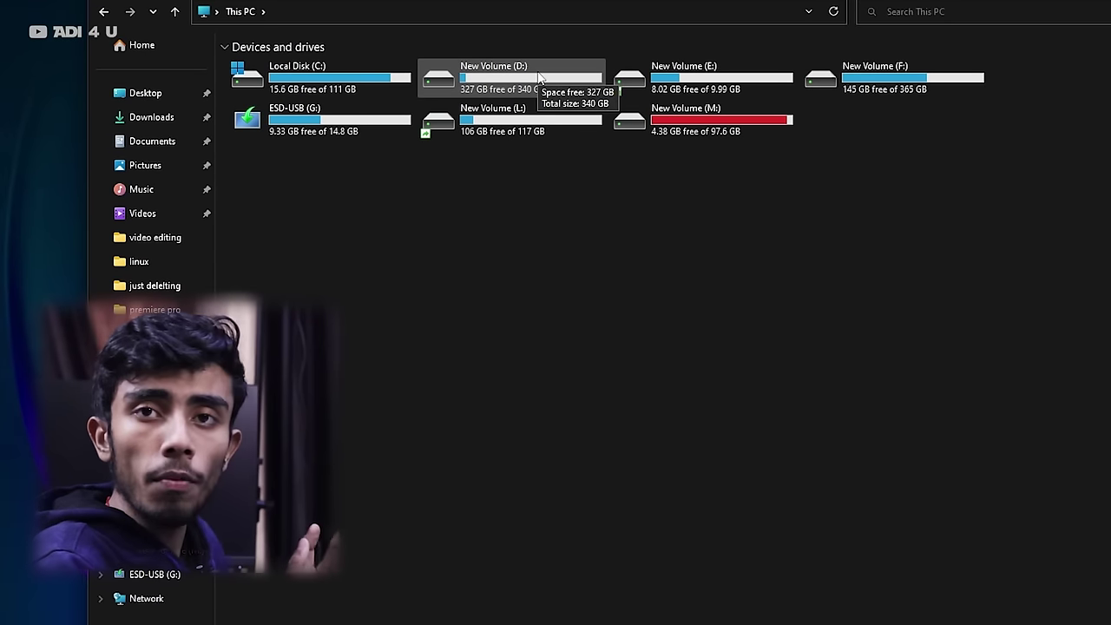
{"action": "double_click", "coordinate": [666, 131]}
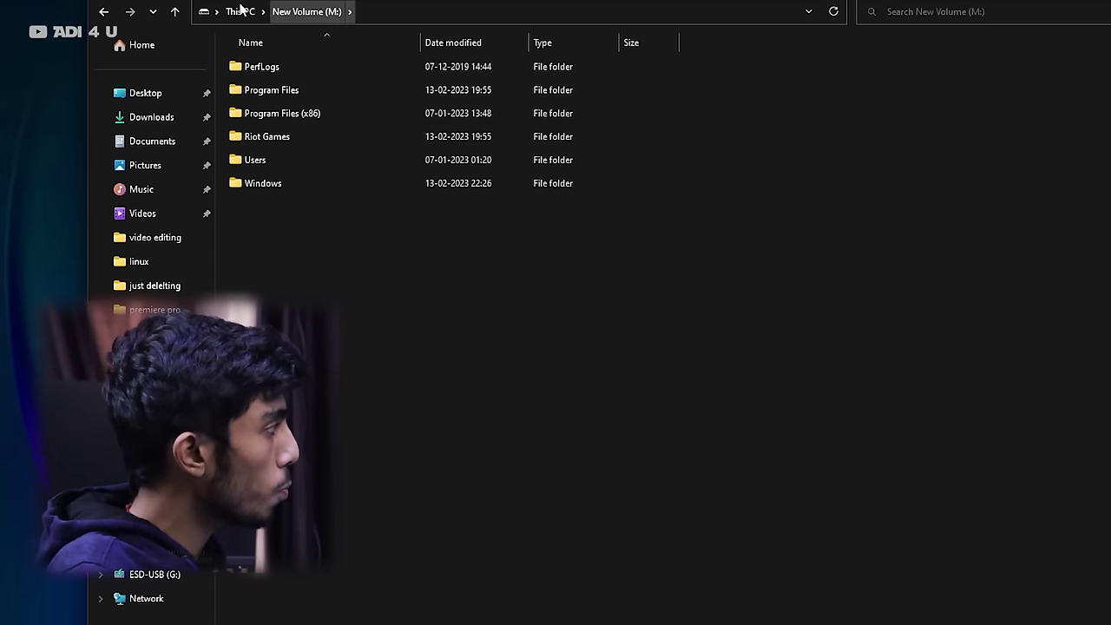
{"action": "left_click", "coordinate": [172, 12]}
{"action": "double_click", "coordinate": [326, 70]}
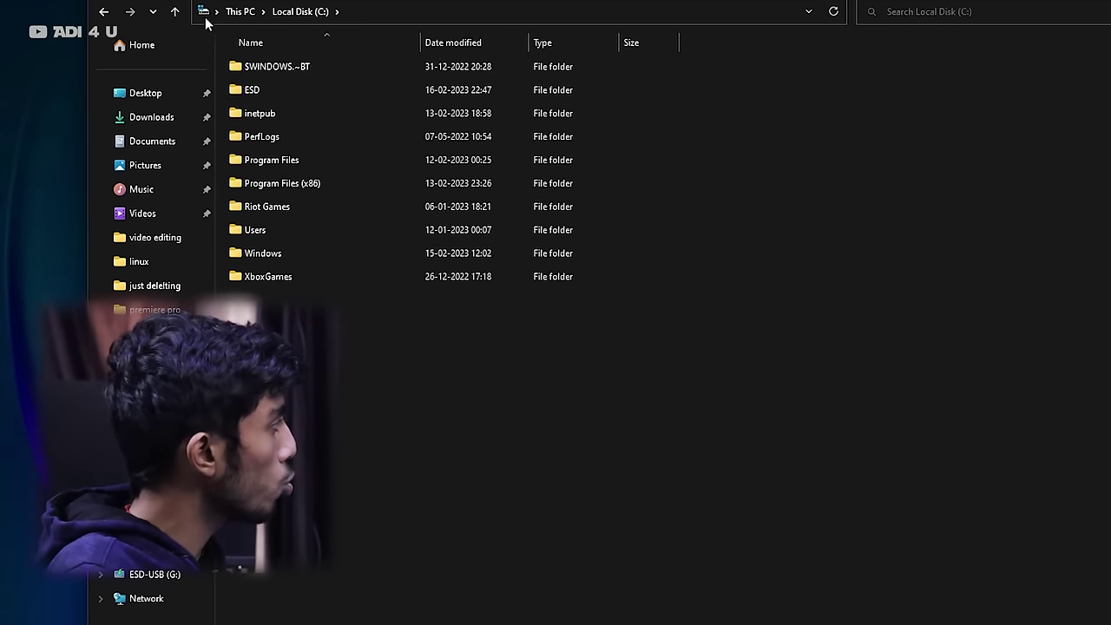
{"action": "left_click", "coordinate": [174, 12]}
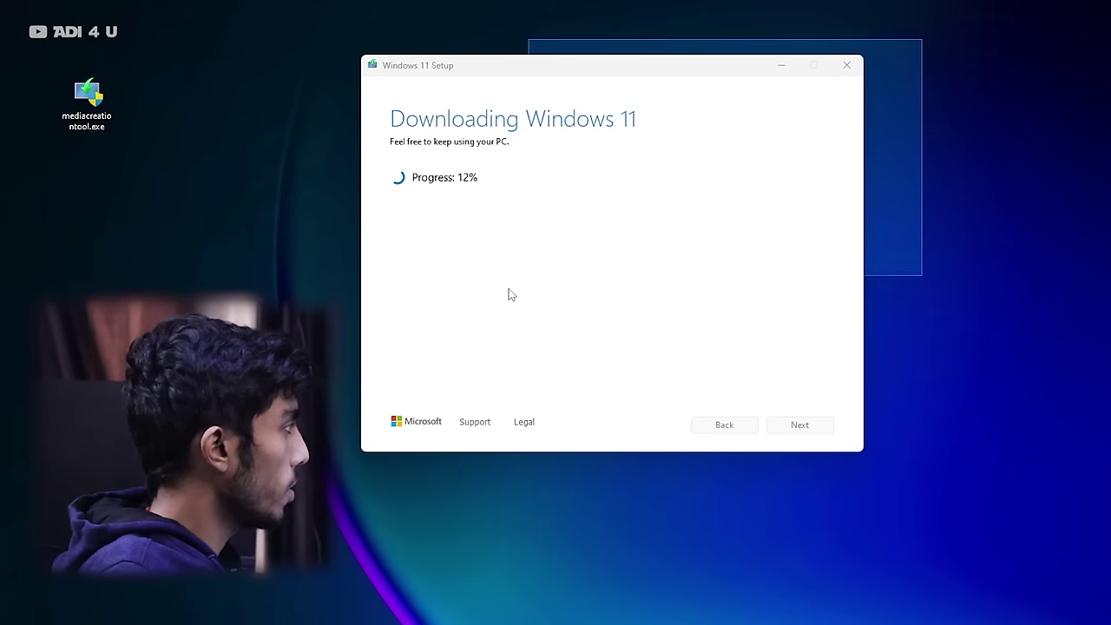
{"action": "mouse_move", "coordinate": [508, 292]}
{"action": "left_mouse_down"}
{"action": "mouse_move", "coordinate": [347, 398]}
{"action": "mouse_move", "coordinate": [318, 467]}
{"action": "left_mouse_up"}
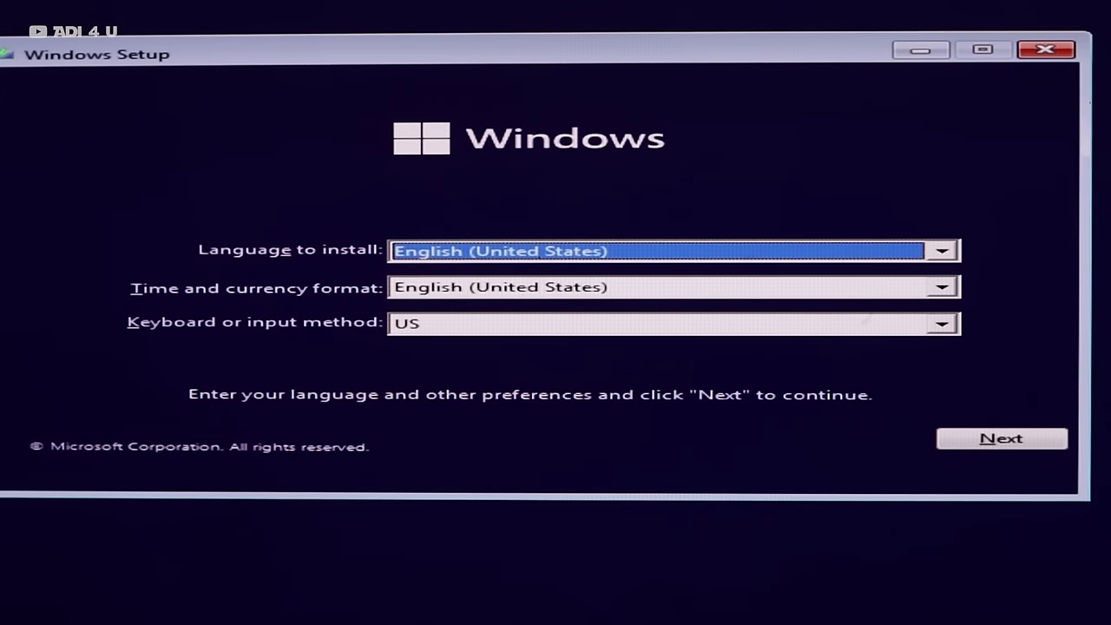
- Keep the language settings and start installing Windows without a product key
{"action": "left_click", "coordinate": [998, 439]}
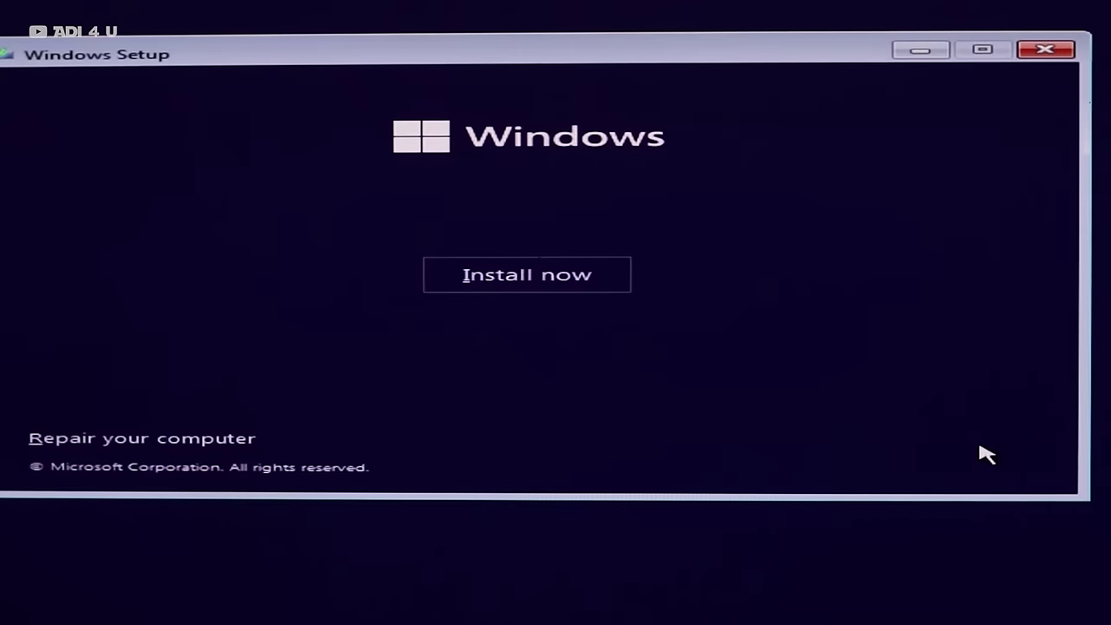
{"action": "left_click", "coordinate": [488, 288]}
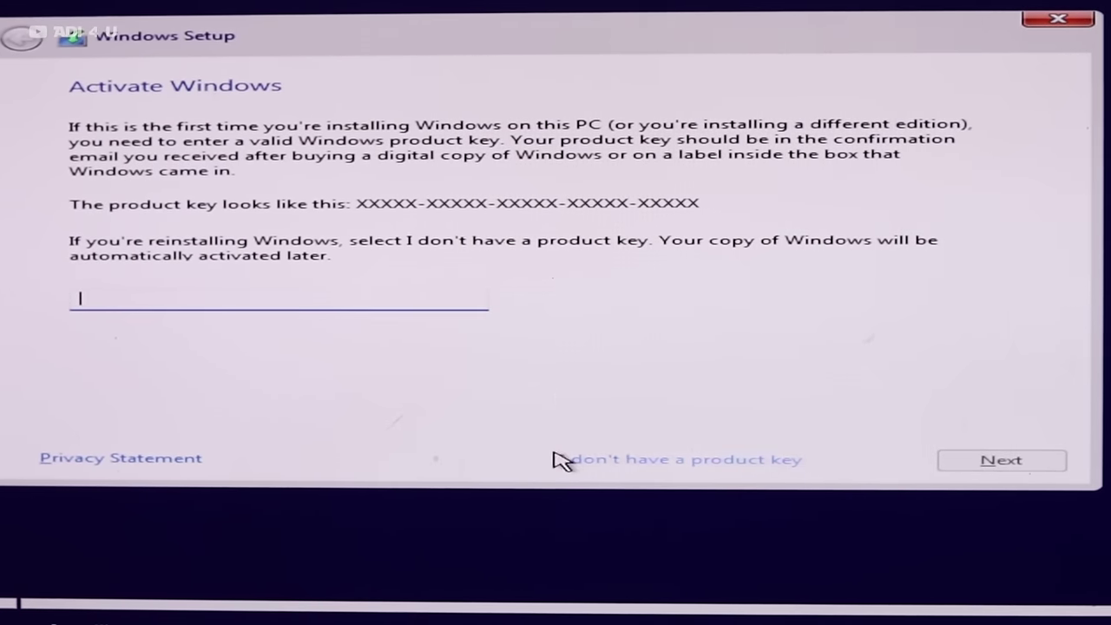
{"action": "left_click", "coordinate": [677, 461]}
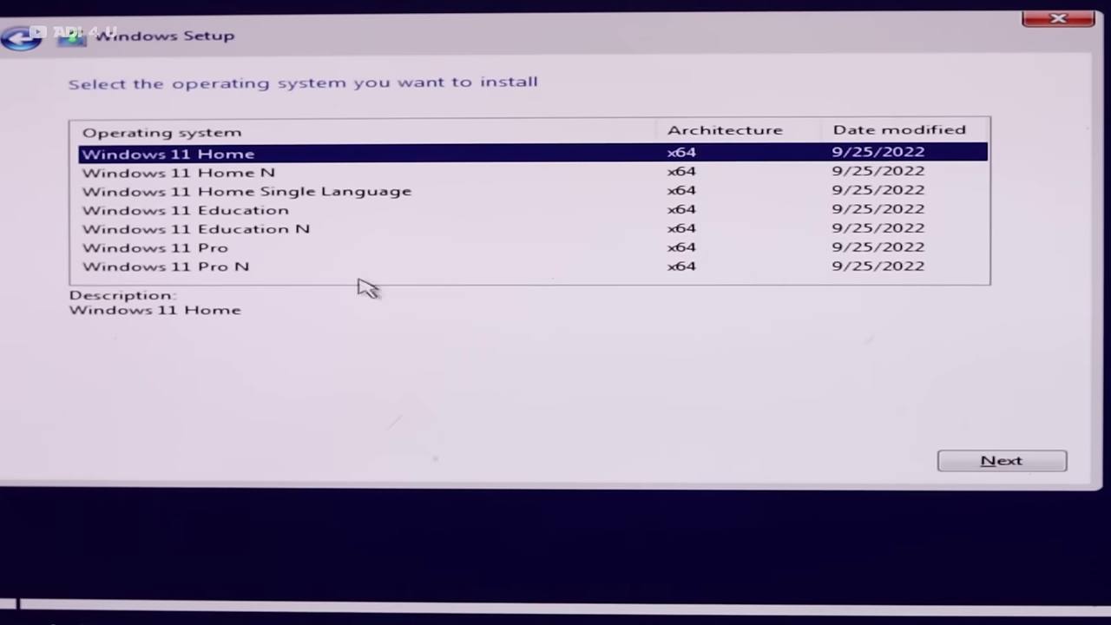
- Choose the Windows 11 Pro edition and accept the Microsoft Software License Terms
{"action": "left_click", "coordinate": [224, 249]}
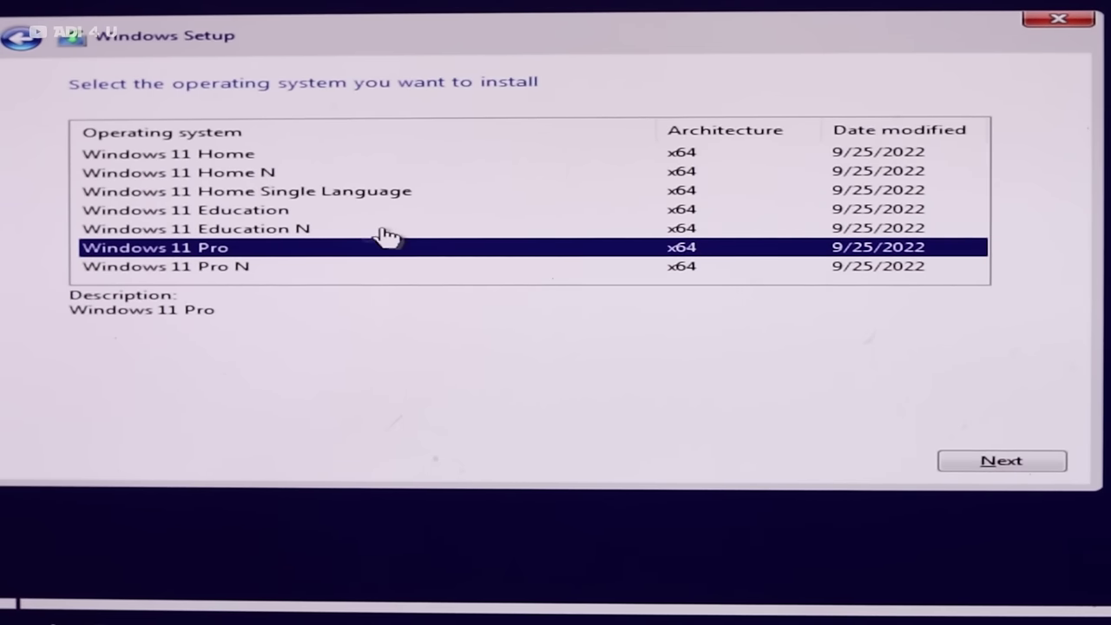
{"action": "left_click", "coordinate": [969, 462]}
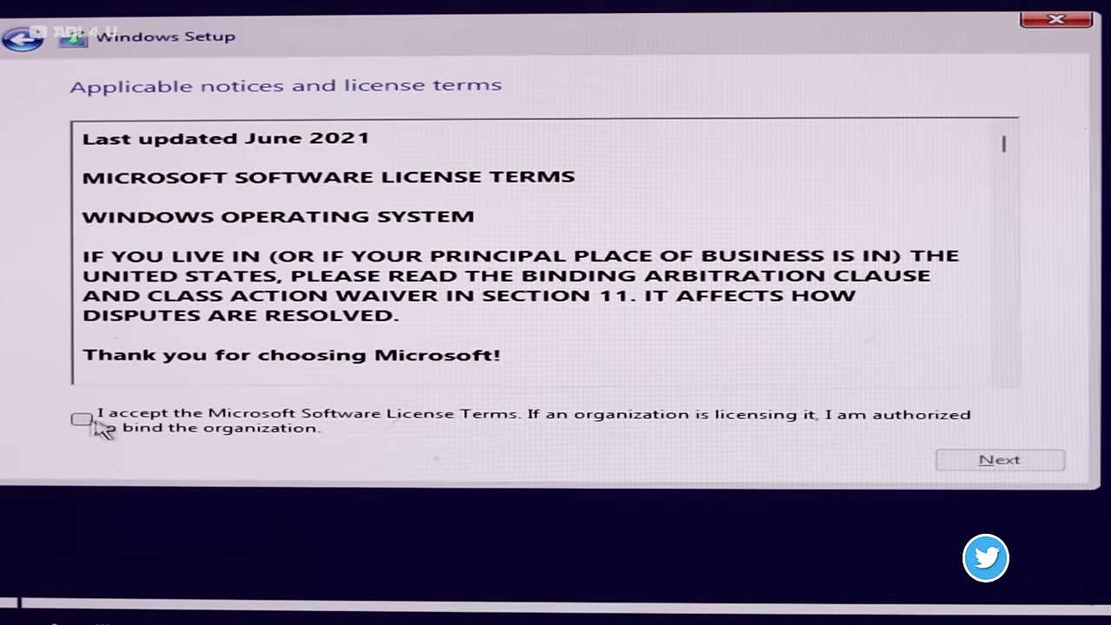
{"action": "left_click", "coordinate": [82, 419]}
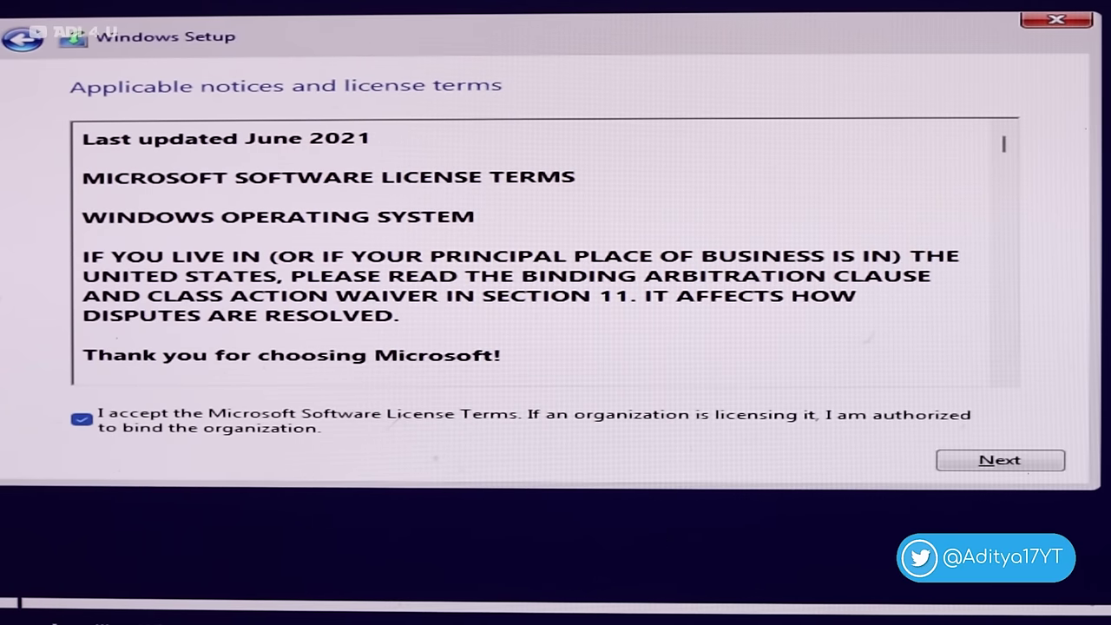
{"action": "left_click", "coordinate": [1027, 451]}
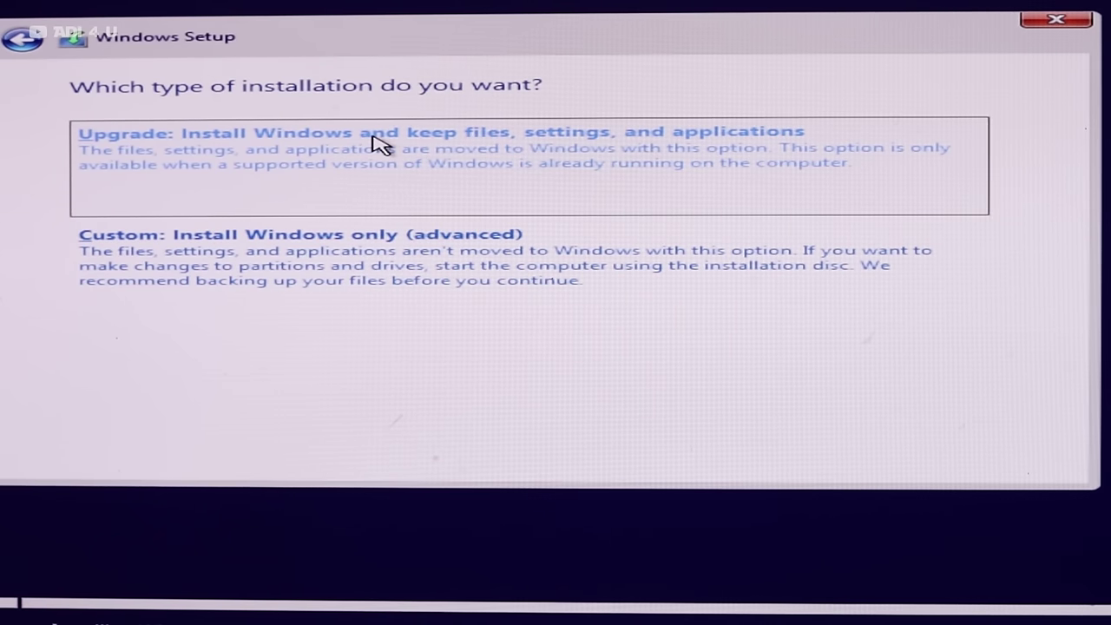
- Pick Custom: Install Windows only and install onto Drive 2 Unallocated Space (223.6 GB)
{"action": "left_click", "coordinate": [352, 285]}
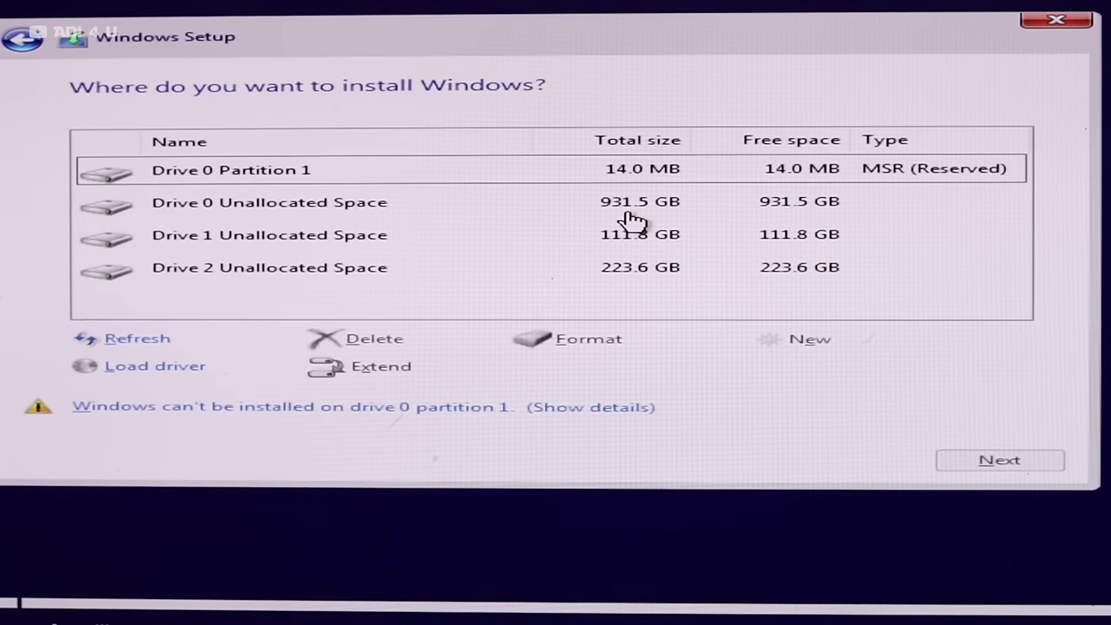
{"action": "left_click", "coordinate": [670, 203]}
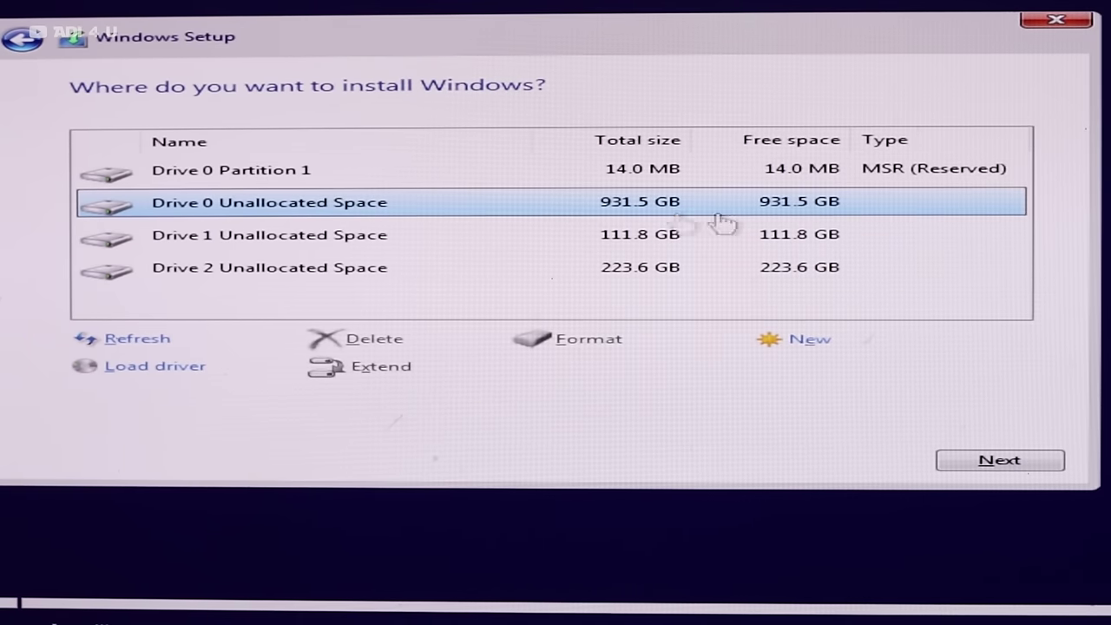
{"action": "left_click", "coordinate": [348, 251]}
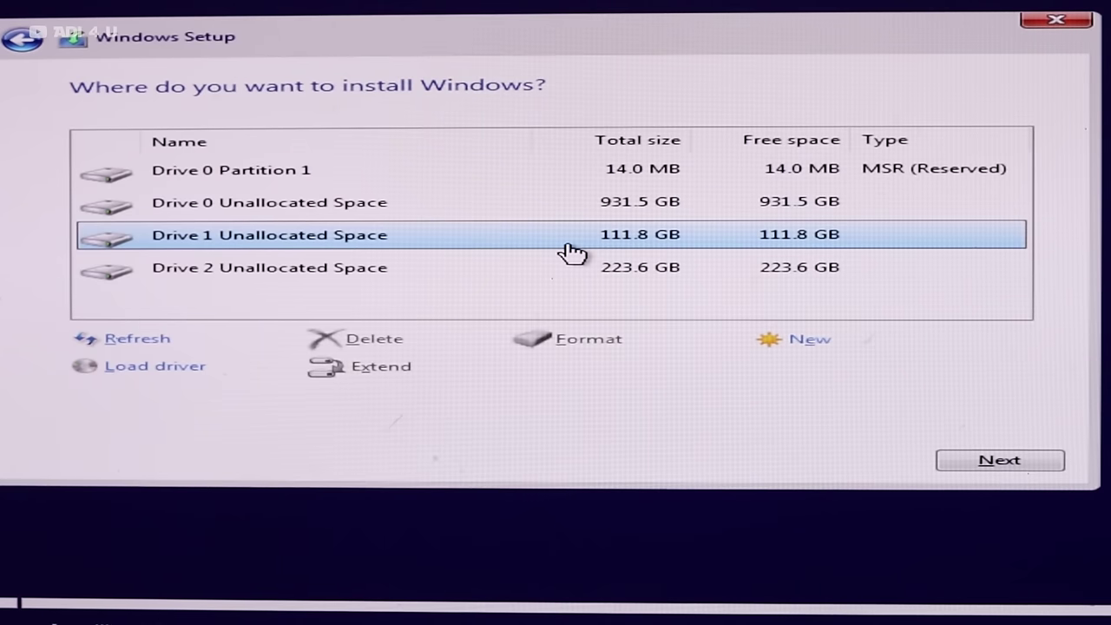
{"action": "left_click", "coordinate": [242, 279]}
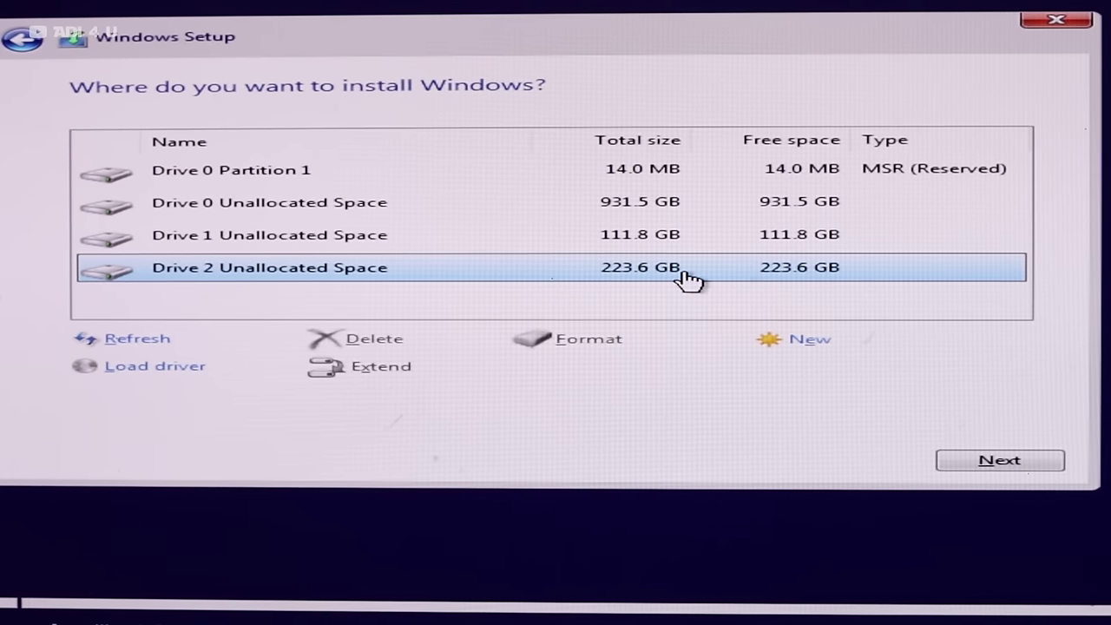
{"action": "left_click", "coordinate": [1007, 459]}
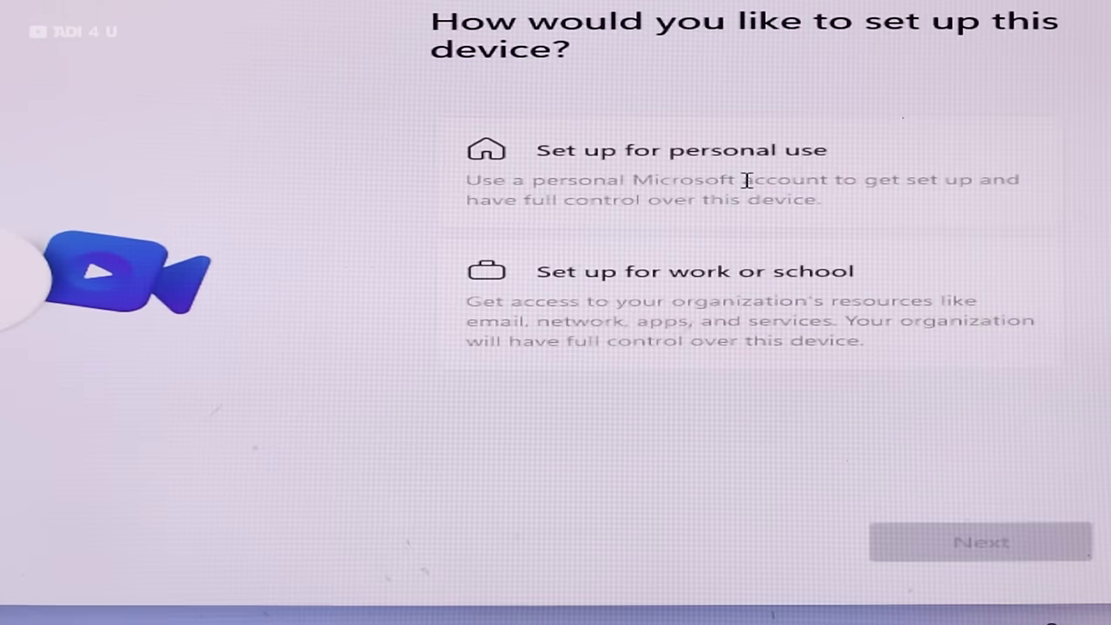
- Set up for personal use, sign in, accept privacy settings, and pick Entertainment and School
{"action": "left_click", "coordinate": [747, 180]}
{"action": "left_click", "coordinate": [980, 540]}
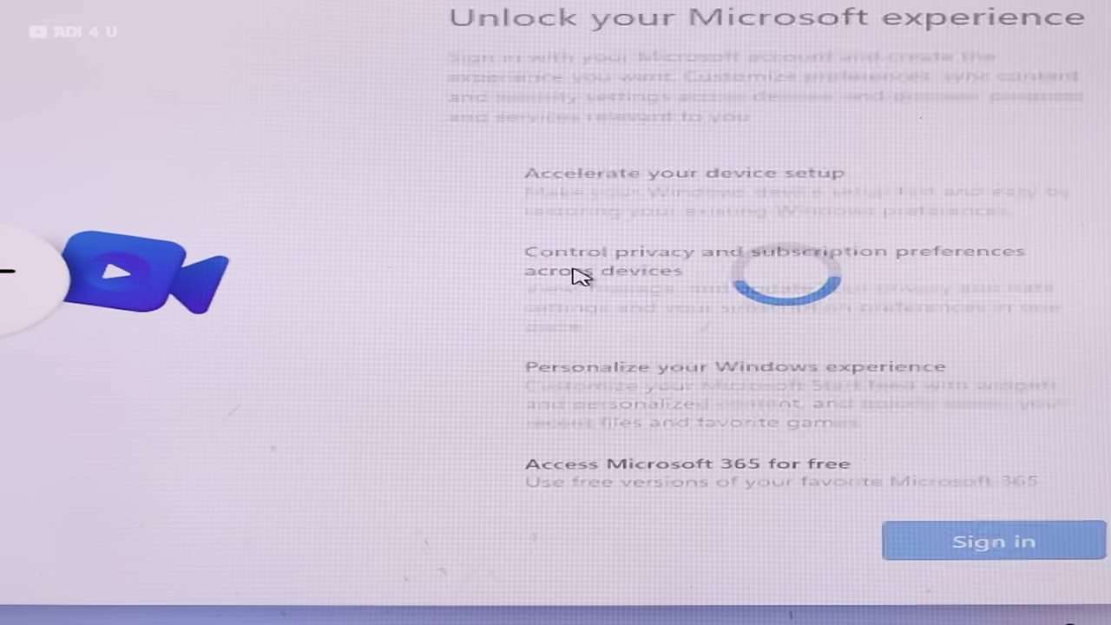
{"action": "left_click", "coordinate": [1068, 542]}
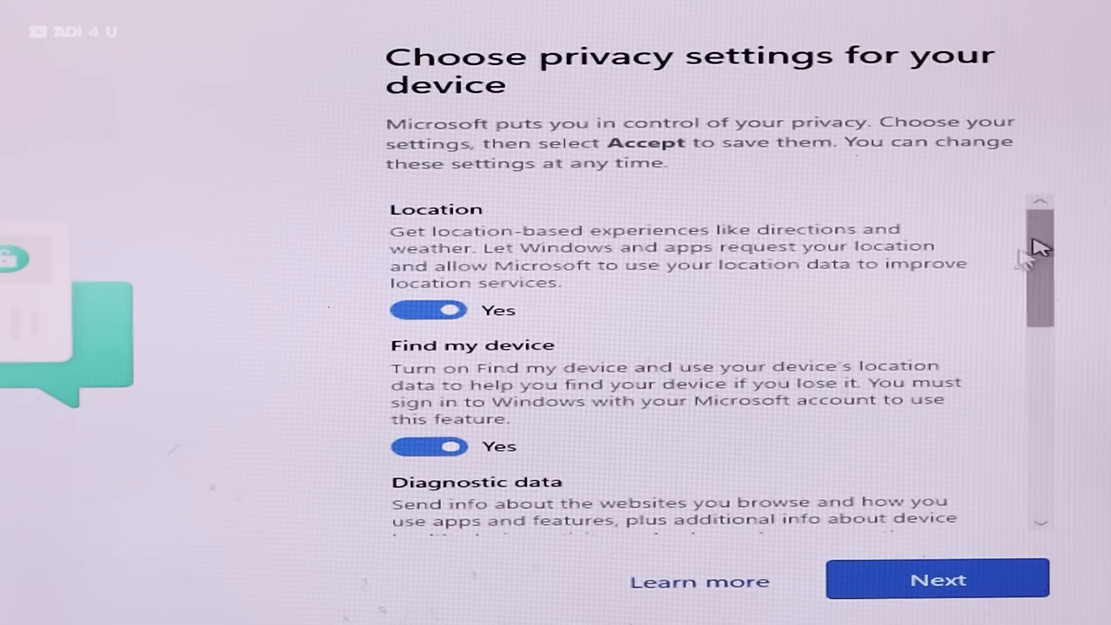
{"action": "left_click", "coordinate": [873, 589]}
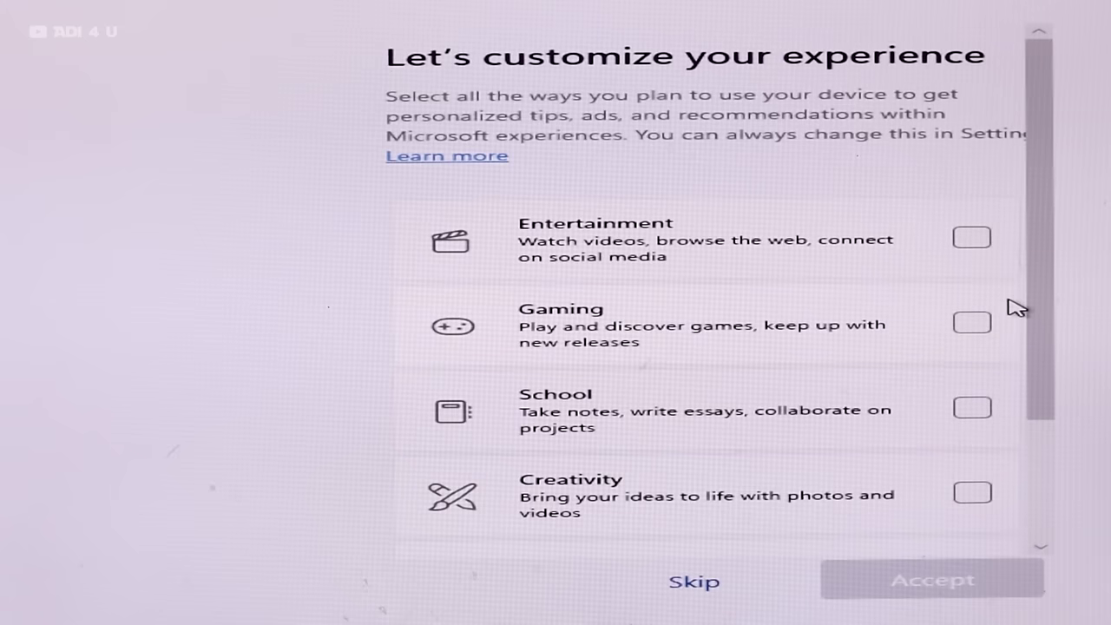
{"action": "left_click", "coordinate": [972, 238]}
{"action": "left_click", "coordinate": [971, 408]}
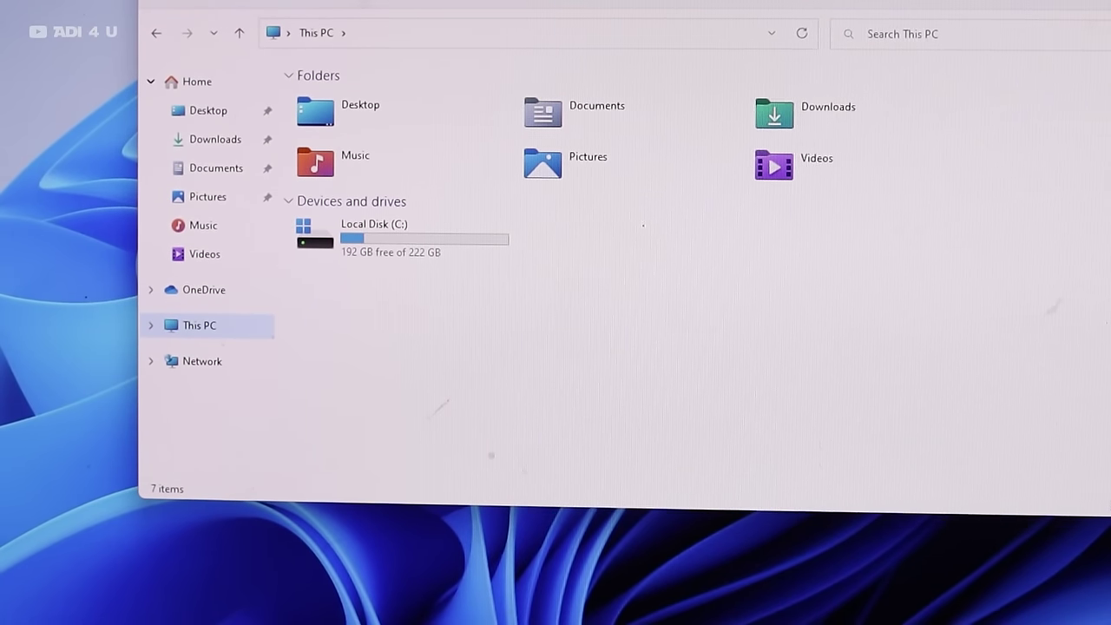
- Create a default-size NTFS simple volume on Disk 0's unallocated space, then check D: in File Explorer
{"action": "key", "text": "super+x"}
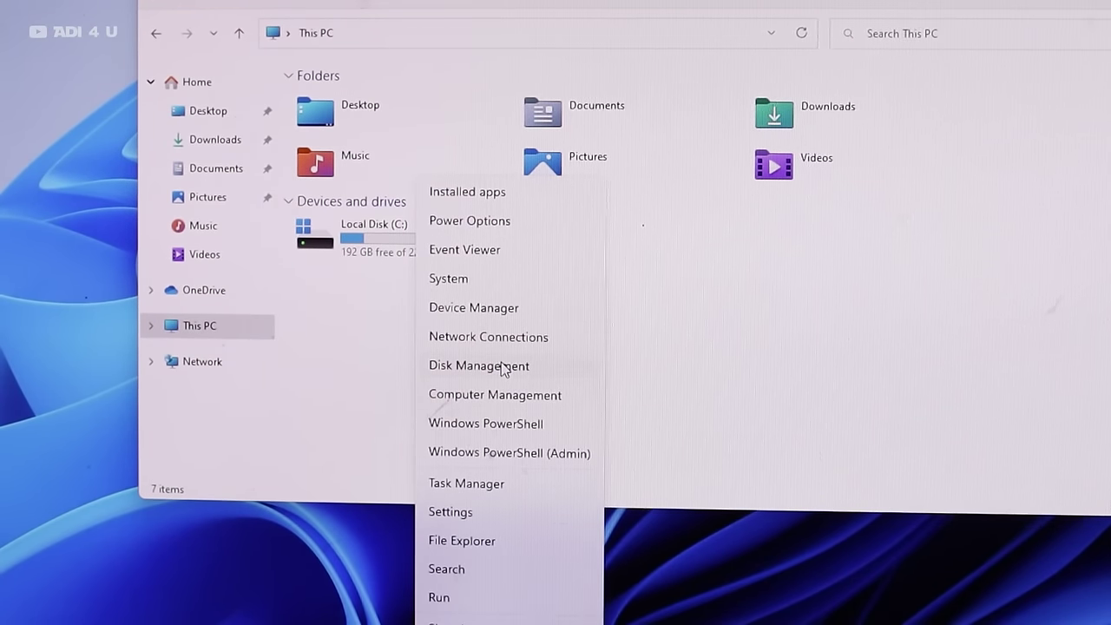
{"action": "left_click", "coordinate": [486, 366]}
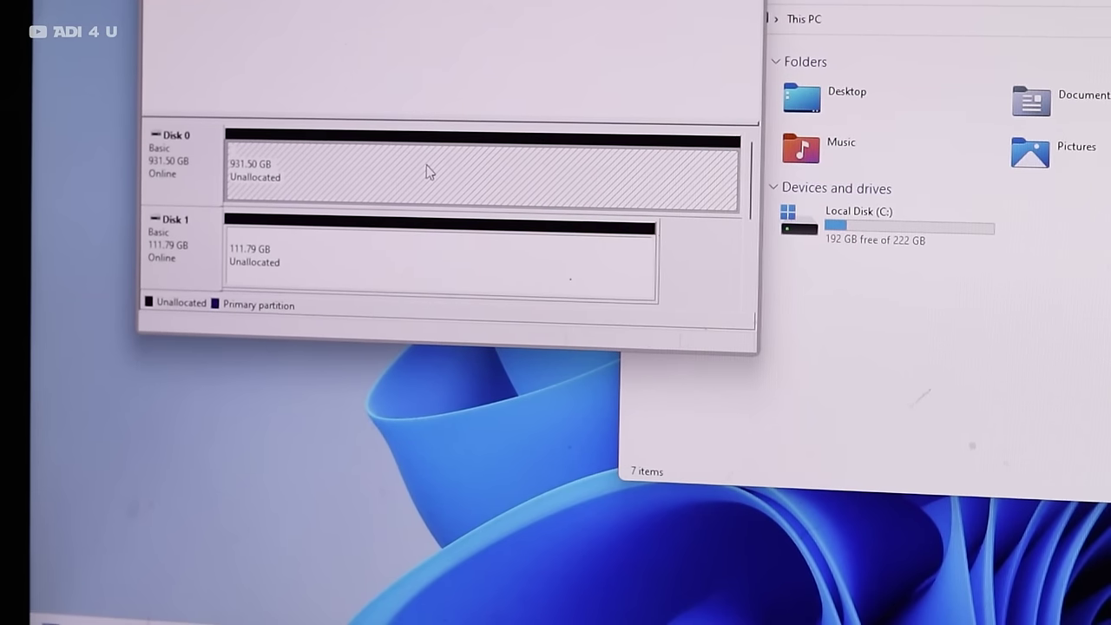
{"action": "right_click", "coordinate": [426, 171]}
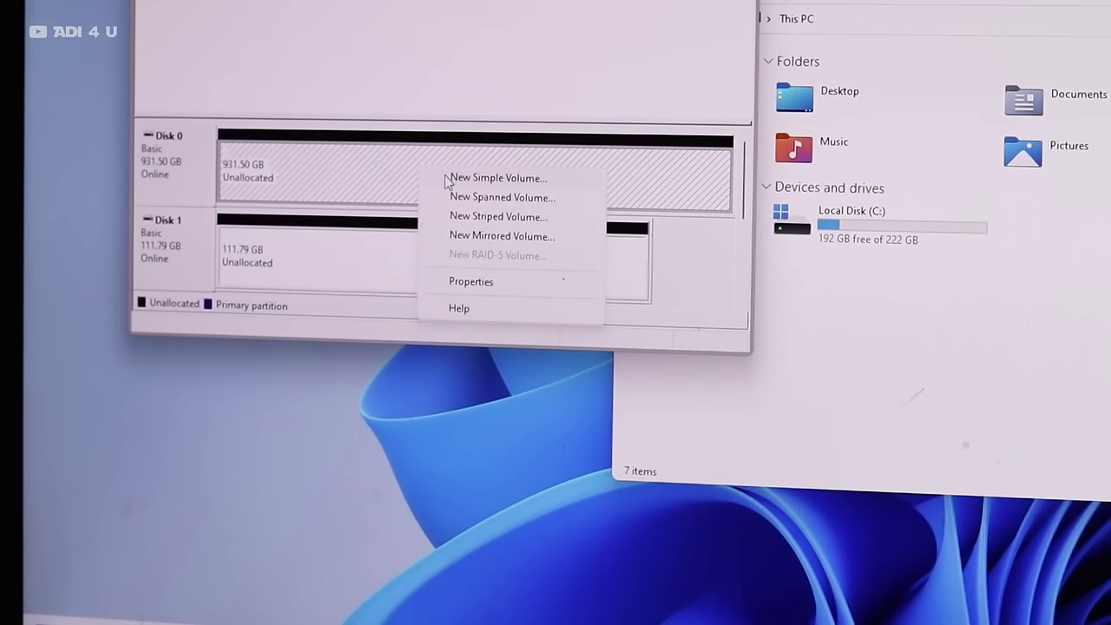
{"action": "left_click", "coordinate": [452, 176]}
{"action": "left_click", "coordinate": [439, 243]}
{"action": "left_click", "coordinate": [441, 248]}
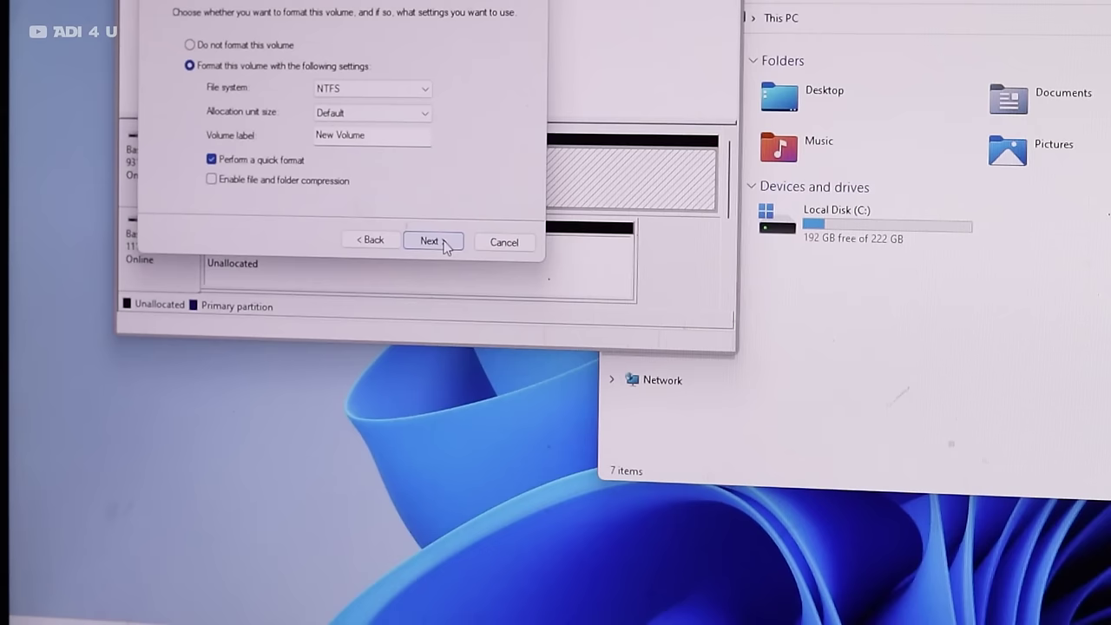
{"action": "left_click", "coordinate": [443, 248]}
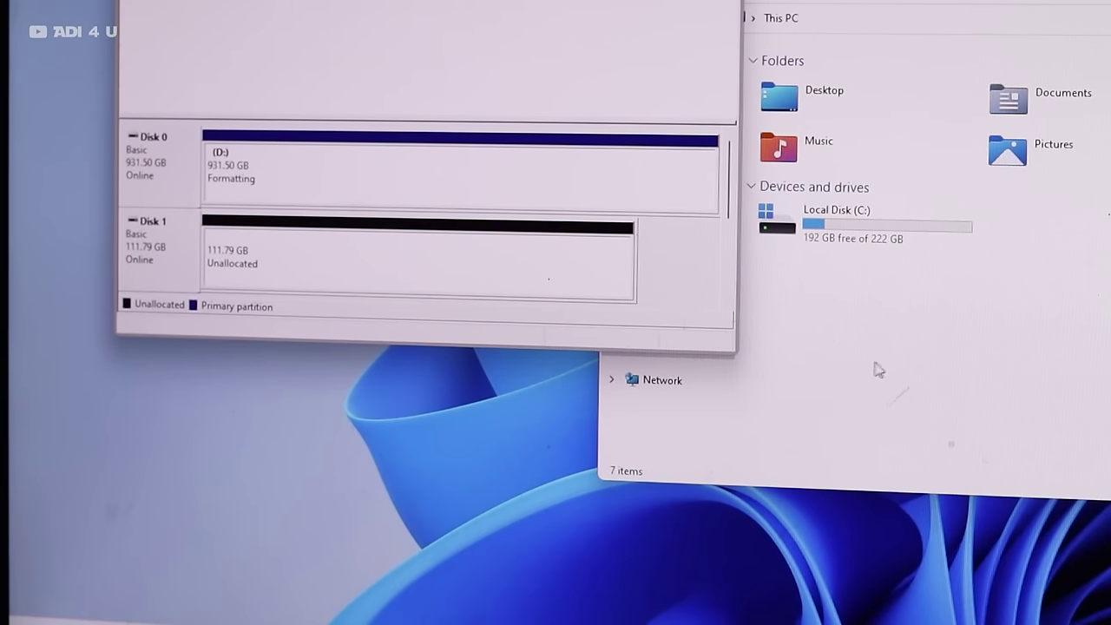
{"action": "left_click", "coordinate": [846, 344]}
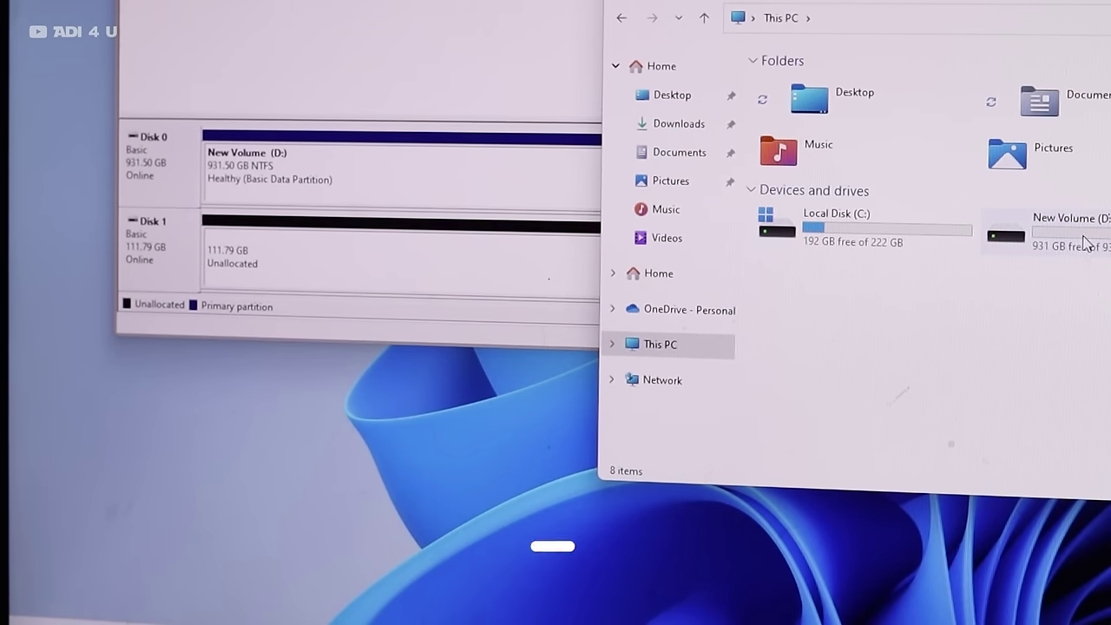